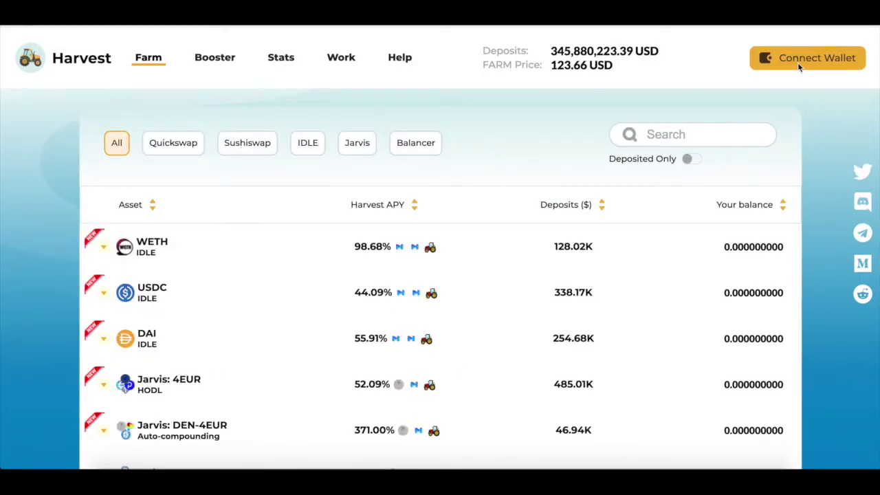
# Connect Account 1 from MetaMask to Harvest on the Polygon (Matic) network
pyautogui.click(795, 59)
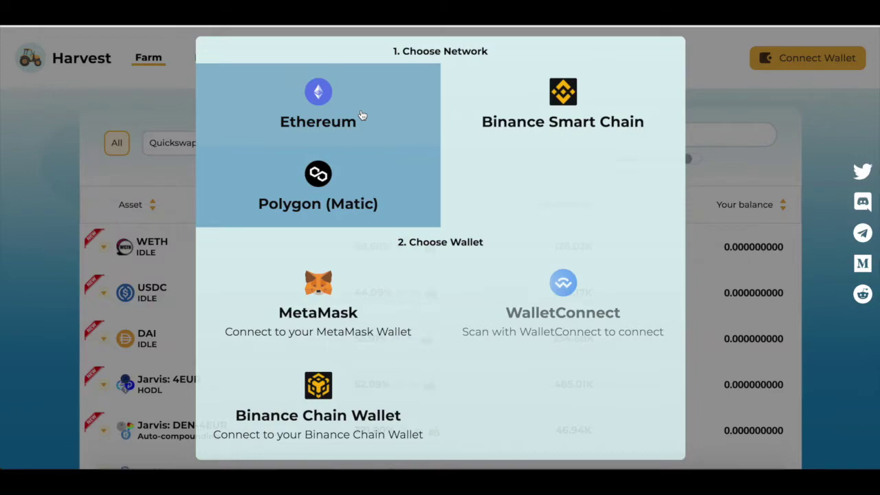
pyautogui.click(362, 115)
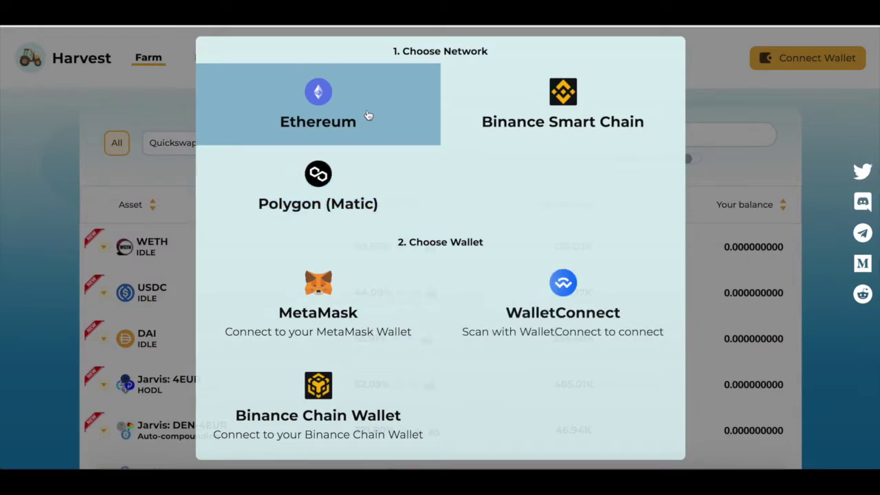
pyautogui.click(349, 191)
pyautogui.click(323, 330)
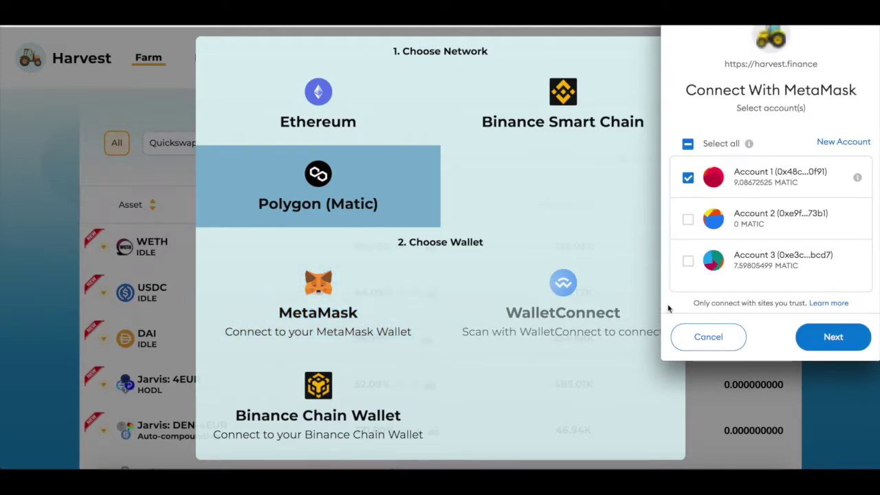
pyautogui.click(833, 343)
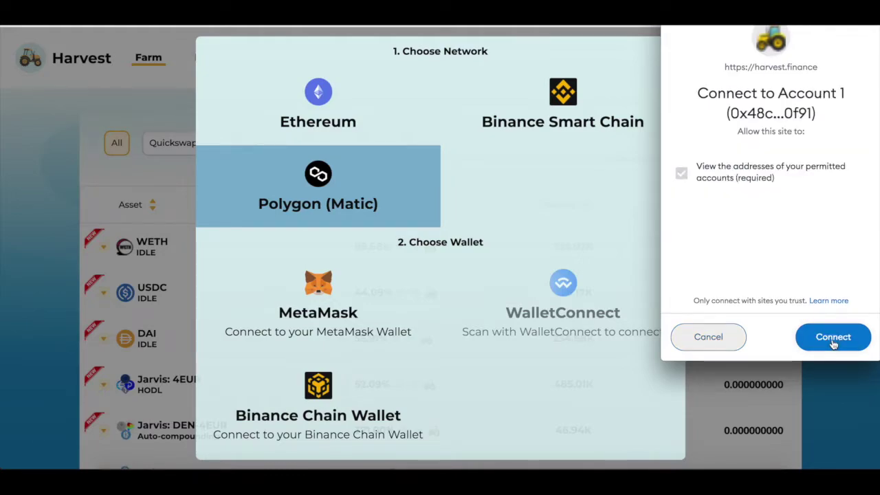
pyautogui.click(832, 340)
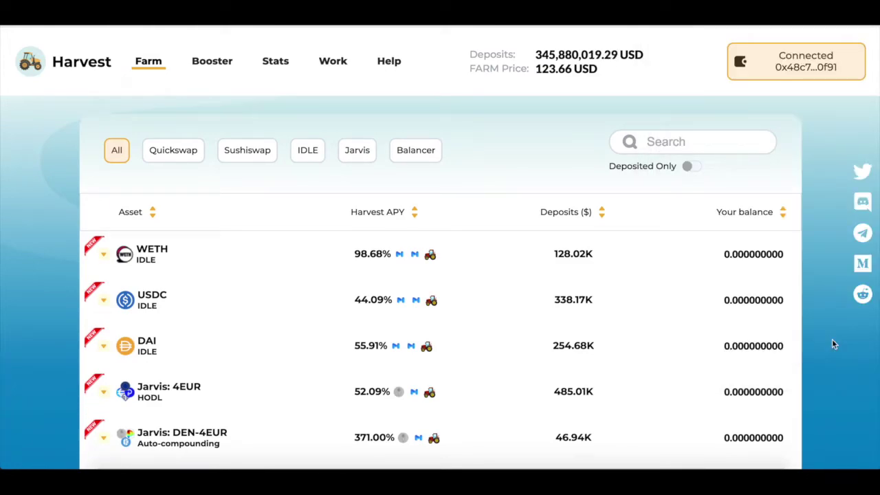
# Expand the Jarvis: EUR-USDC HODL vault in the farm list and show its vault details
pyautogui.scroll(-1, 536, 354)
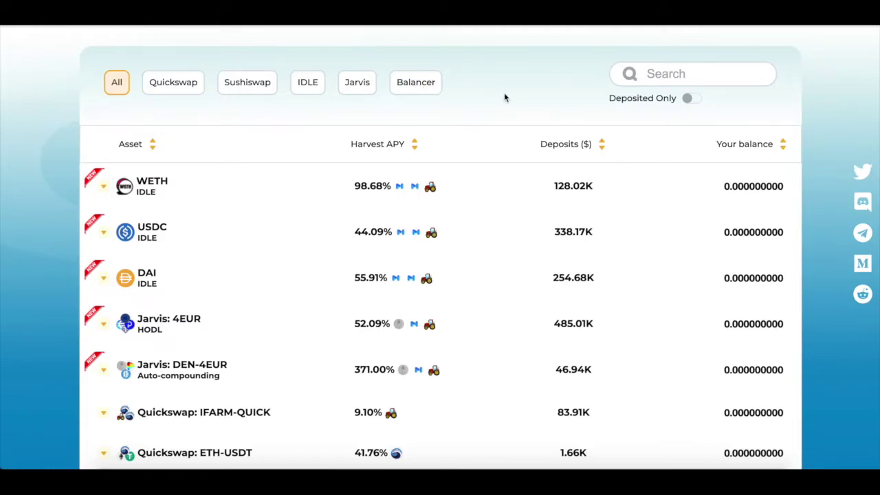
pyautogui.scroll(-3, 503, 97)
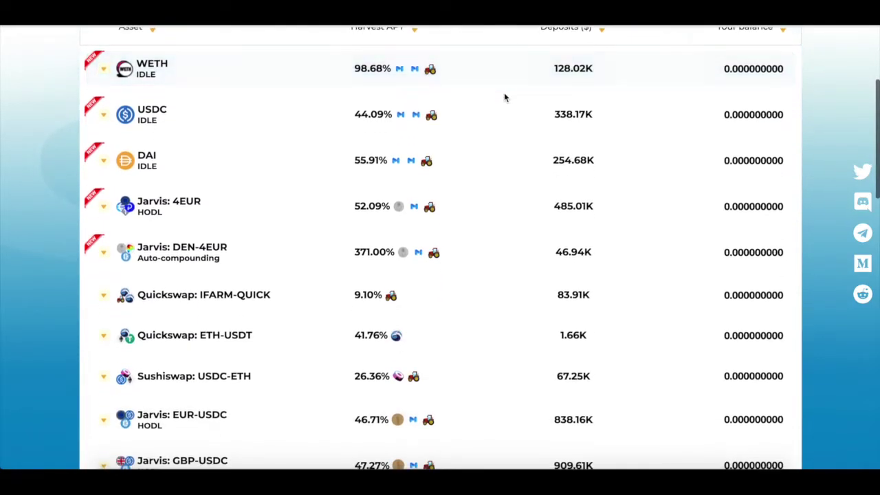
pyautogui.scroll(-3, 505, 99)
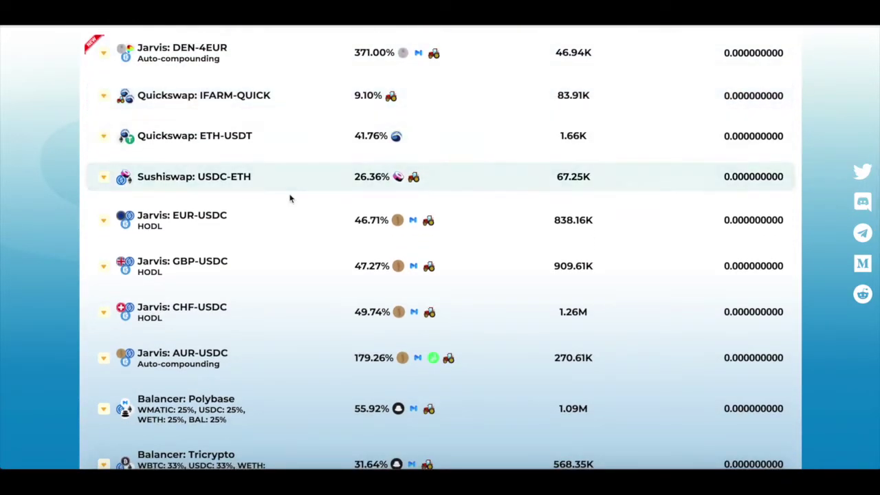
pyautogui.click(291, 208)
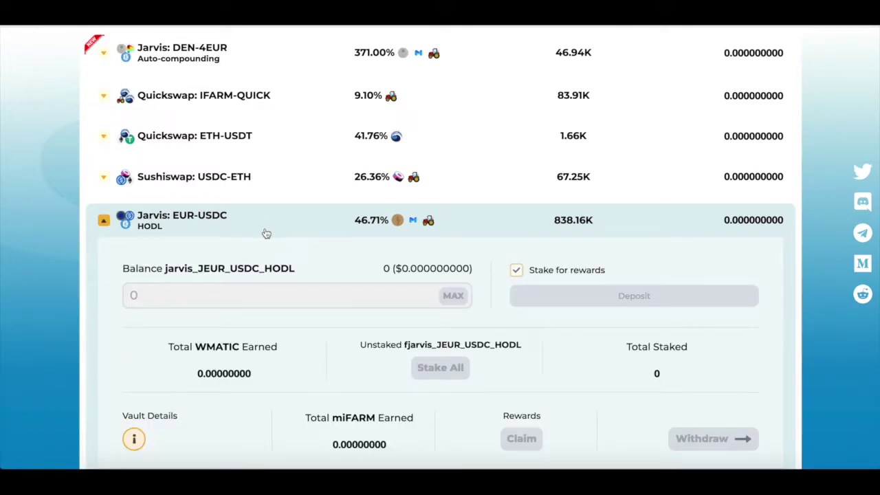
pyautogui.scroll(-1, 265, 234)
pyautogui.moveTo(135, 397)
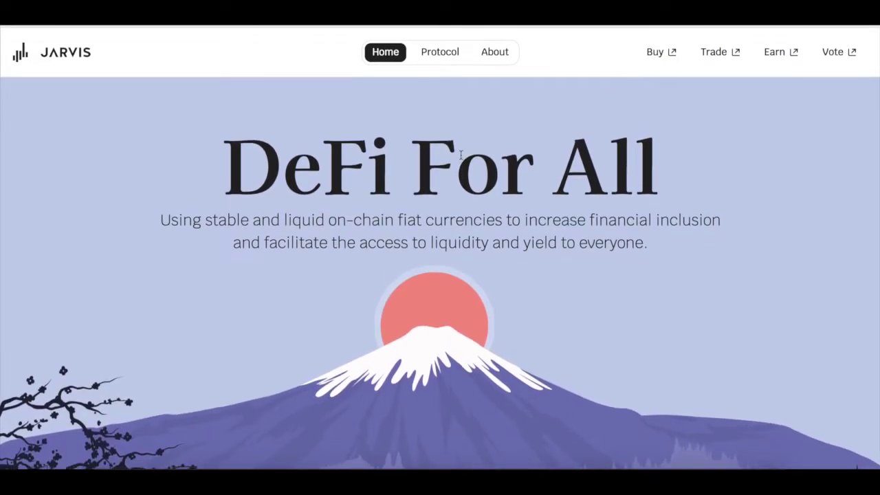
pyautogui.scroll(-3, 460, 153)
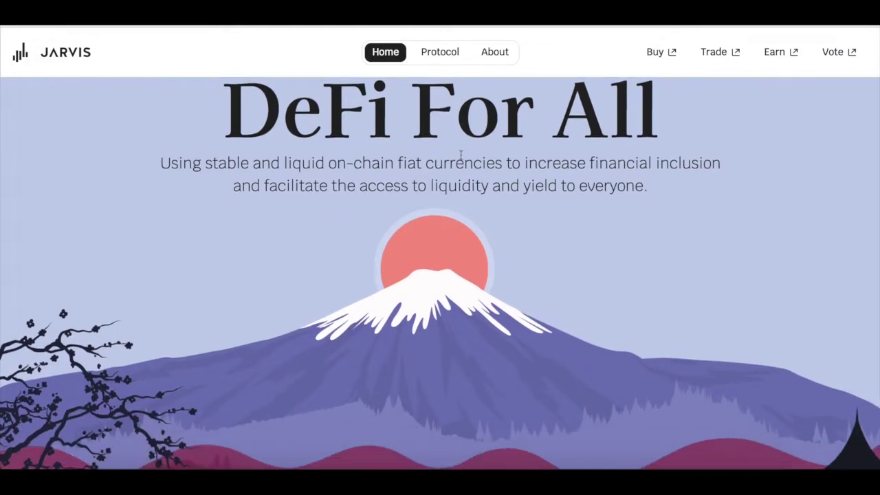
pyautogui.scroll(-4, 460, 153)
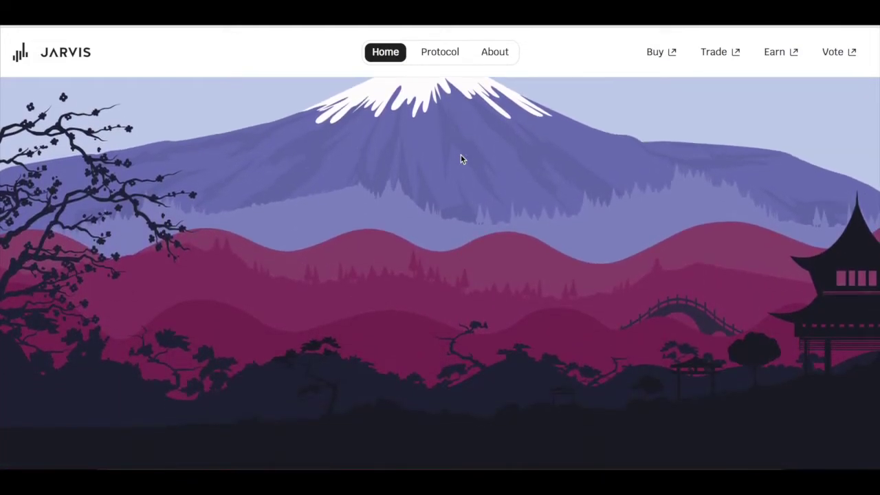
pyautogui.scroll(2, 461, 154)
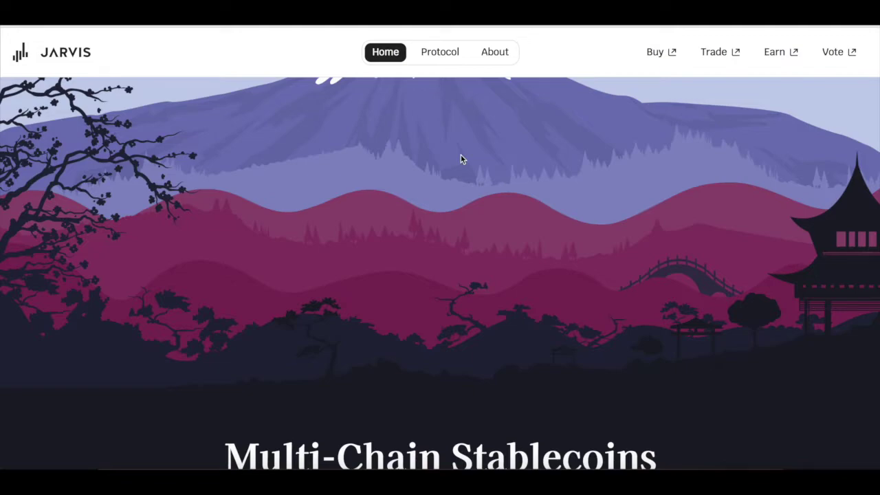
pyautogui.scroll(4, 460, 154)
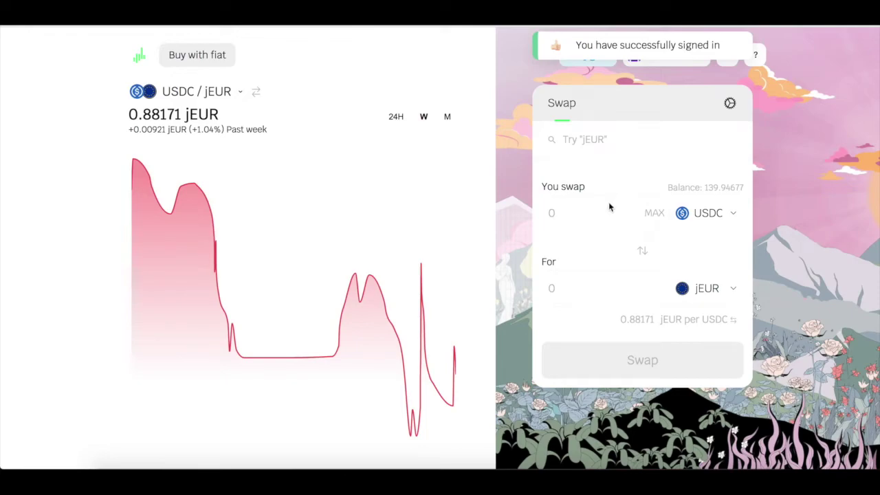
# Swap 50 USDC for jEUR on the Jarvis exchange and approve the transaction in MetaMask
pyautogui.click(554, 213)
pyautogui.write('50')
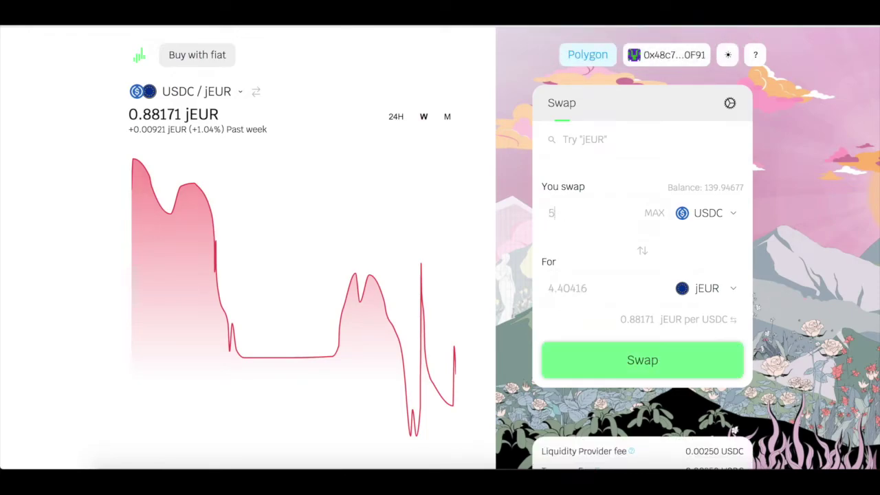
pyautogui.click(620, 371)
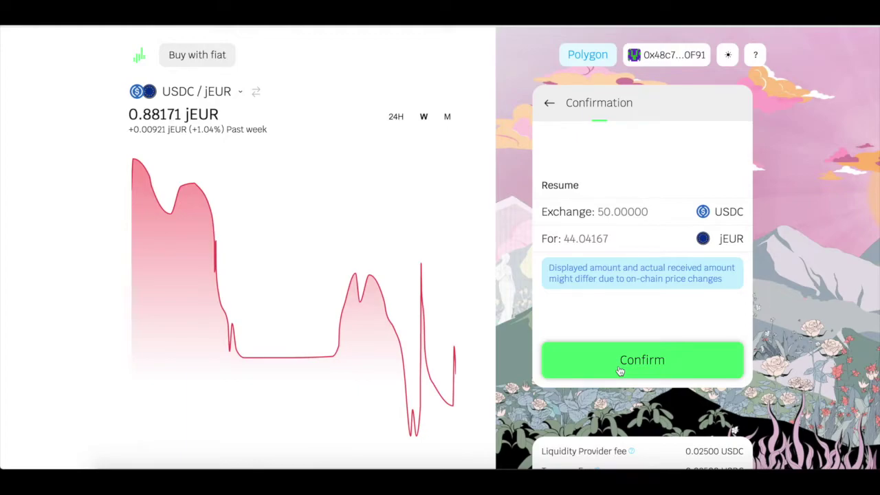
pyautogui.click(619, 370)
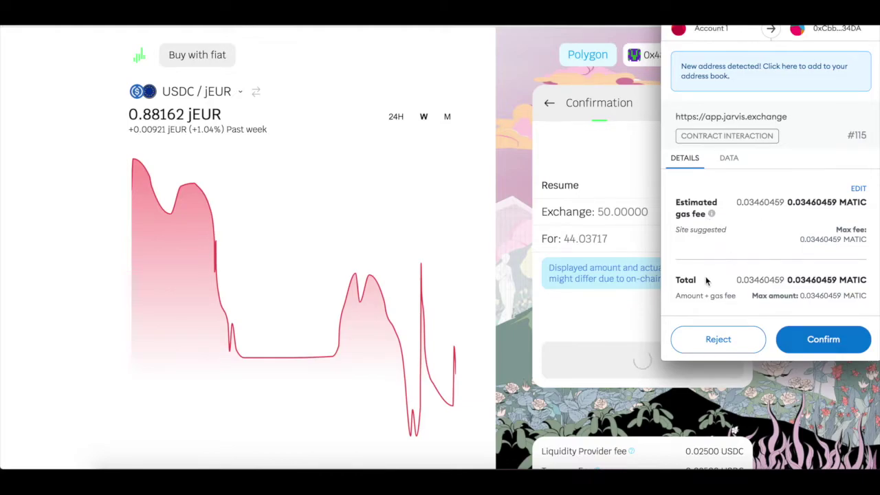
pyautogui.click(816, 340)
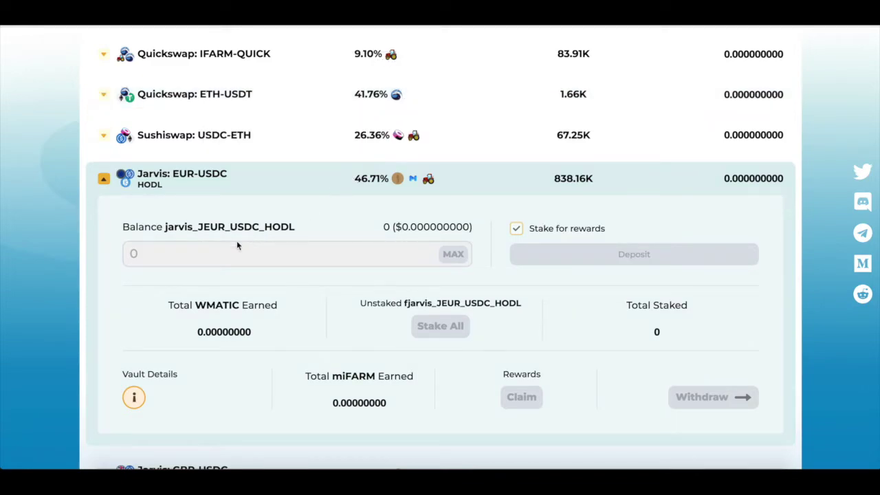
# Open the KyberDMM liquidity page linked in the EUR-USDC vault details and enter the maximum jEUR balance for the token pair
pyautogui.moveTo(134, 397)
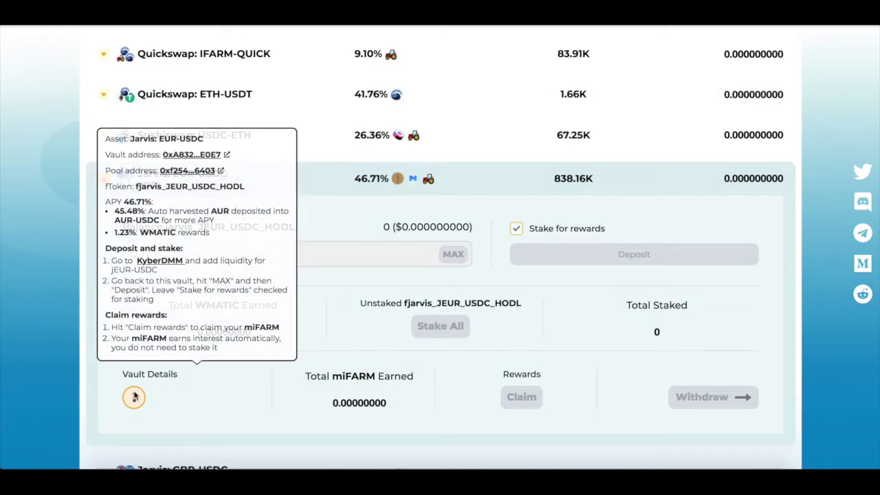
pyautogui.click(163, 261)
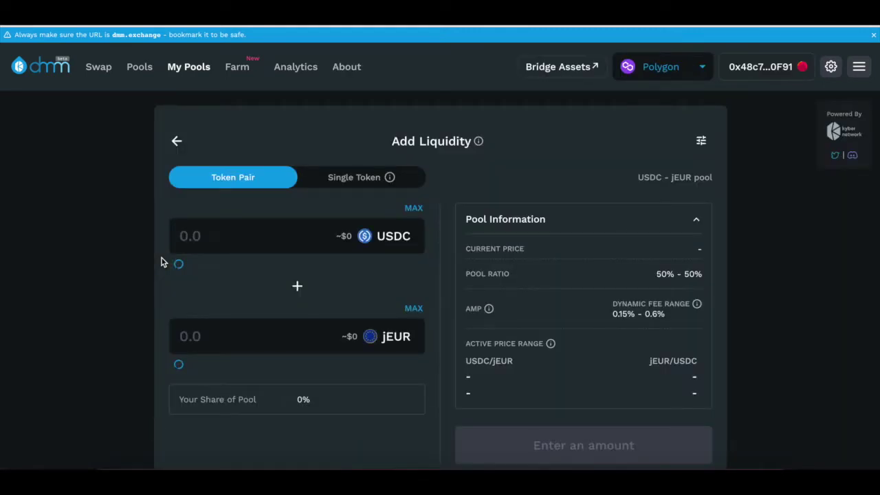
pyautogui.scroll(-1, 288, 241)
pyautogui.click(413, 241)
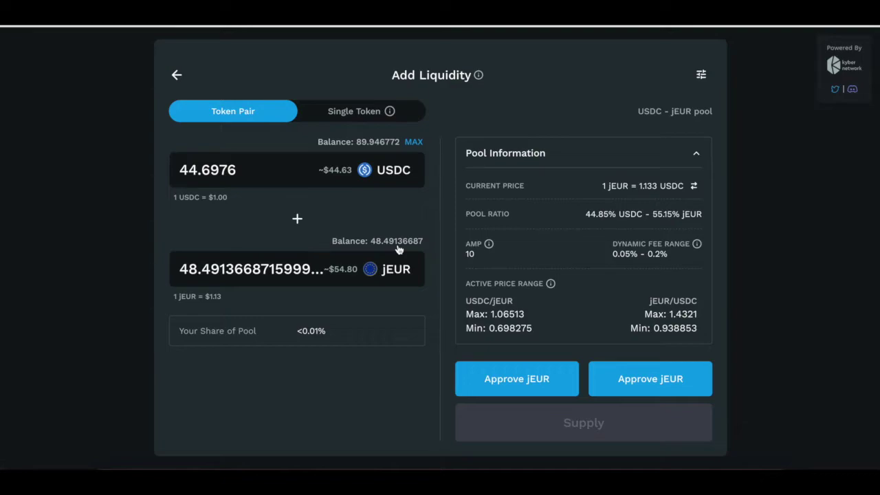
# Grant KyberDMM permission in MetaMask to access USDC and jEUR for the pool
pyautogui.click(504, 391)
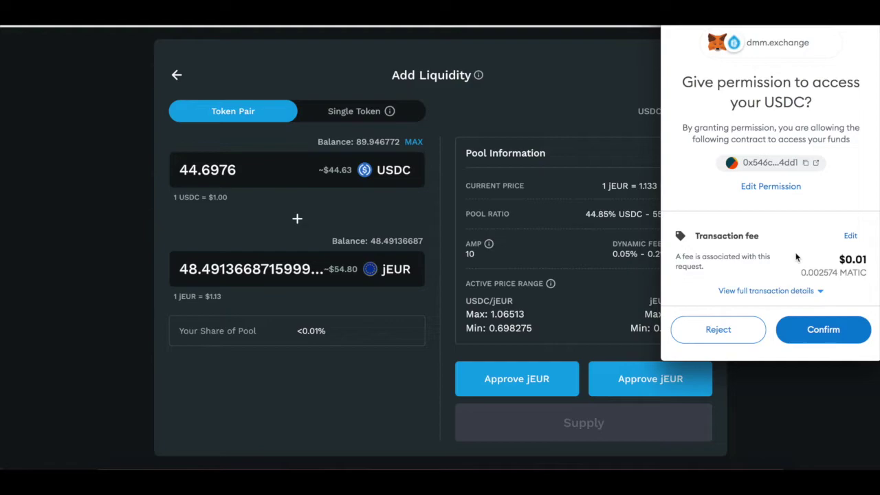
pyautogui.click(839, 335)
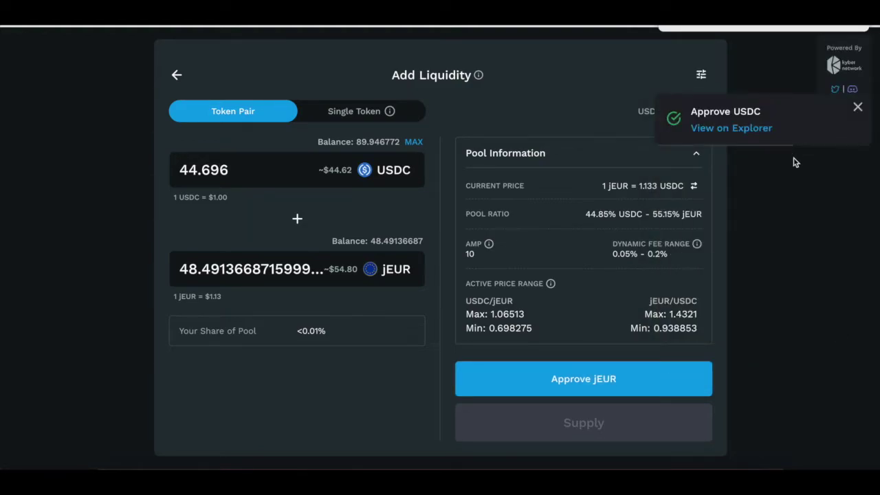
pyautogui.click(628, 371)
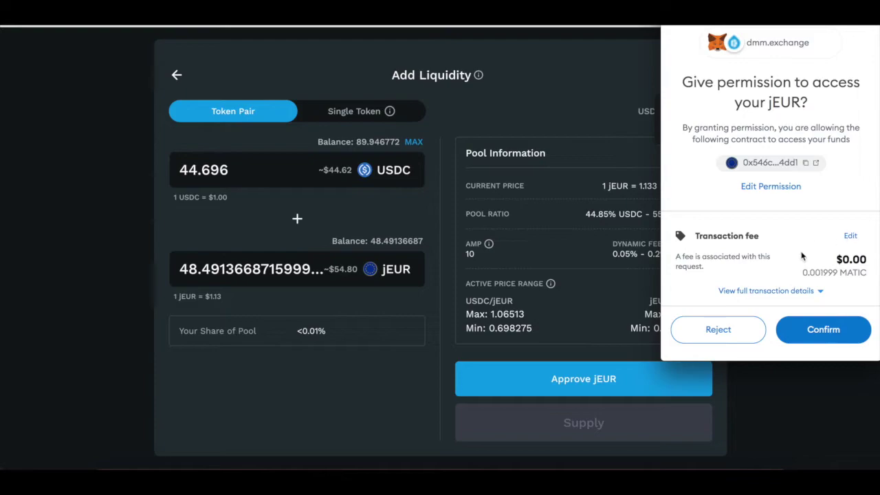
pyautogui.click(849, 337)
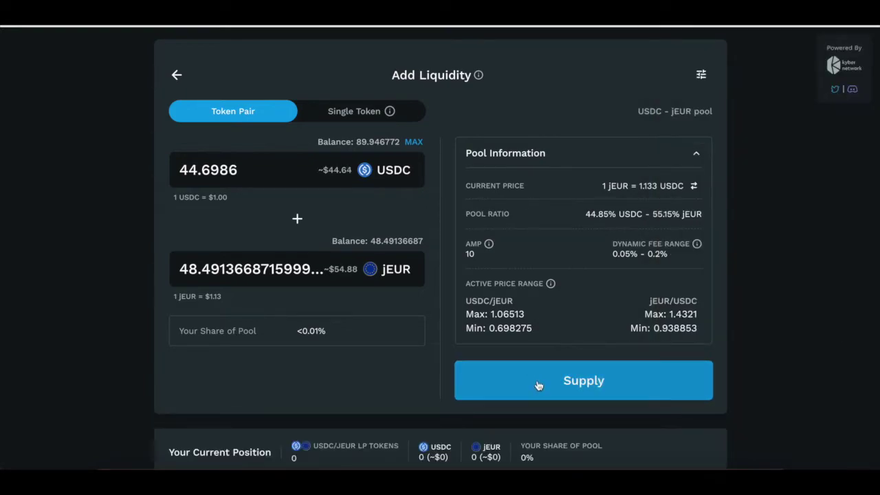
# Supply 44.6986 USDC and 48.4913 jEUR to the USDC - jEUR pool, confirming the transaction in MetaMask
pyautogui.click(538, 386)
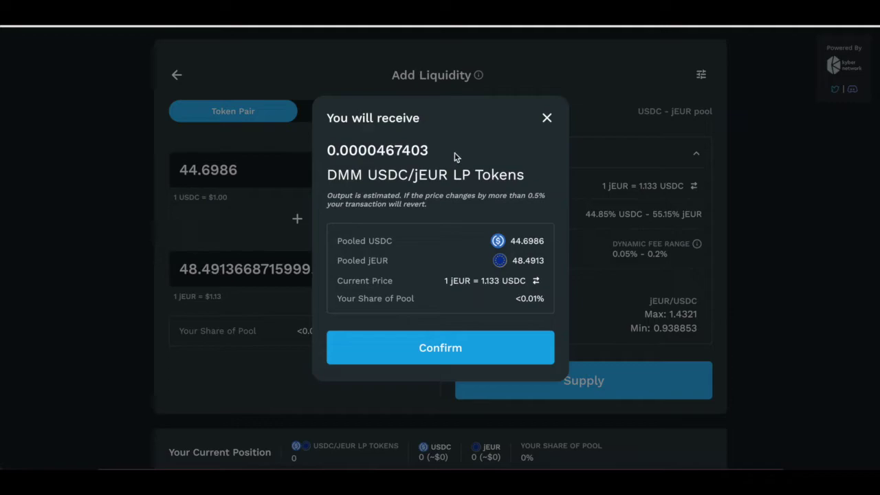
pyautogui.click(502, 350)
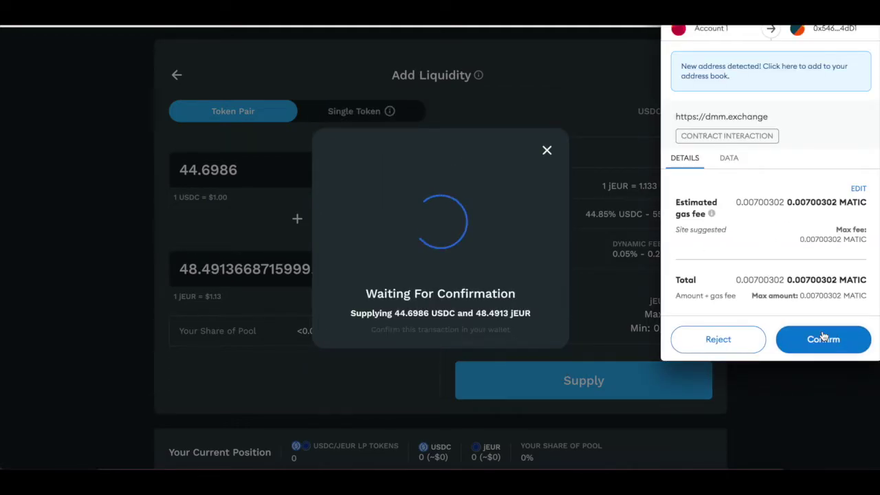
pyautogui.click(823, 336)
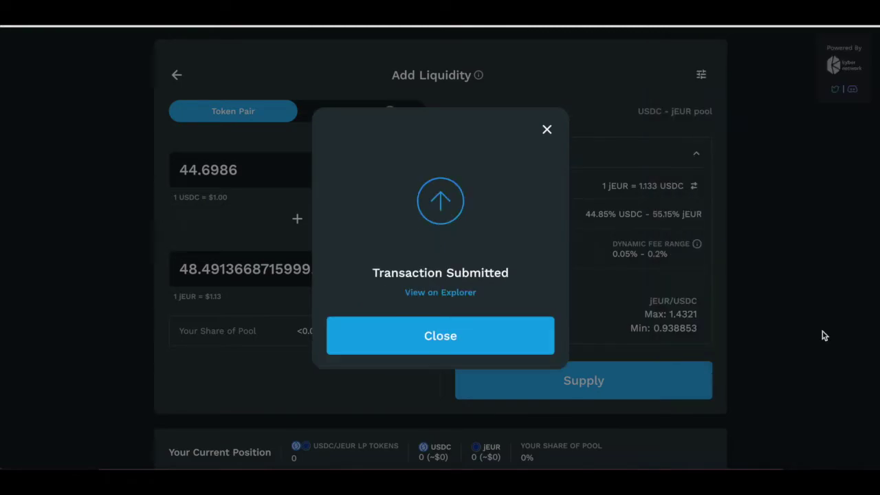
pyautogui.click(492, 334)
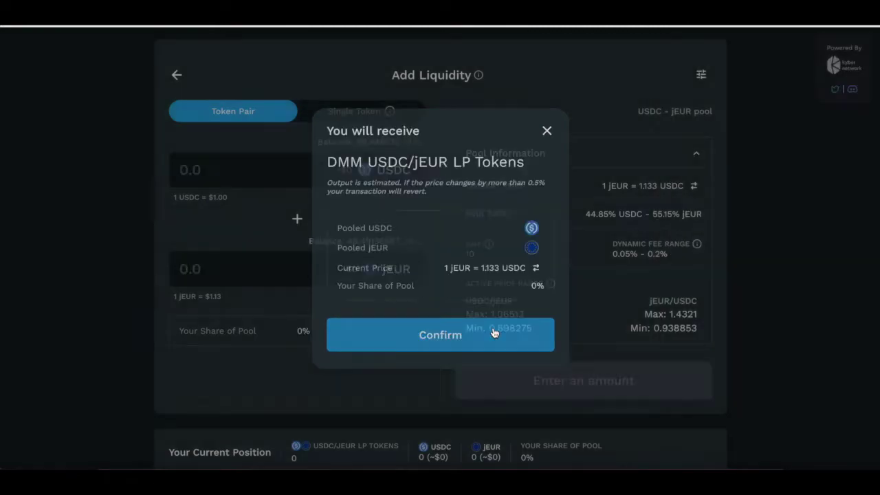
# Deposit the maximum jarvis_JEUR_USDC_HODL balance into Harvest's Jarvis: EUR-USDC vault with Stake for rewards enabled, approving the MetaMask requests
pyautogui.scroll(-2, 416, 437)
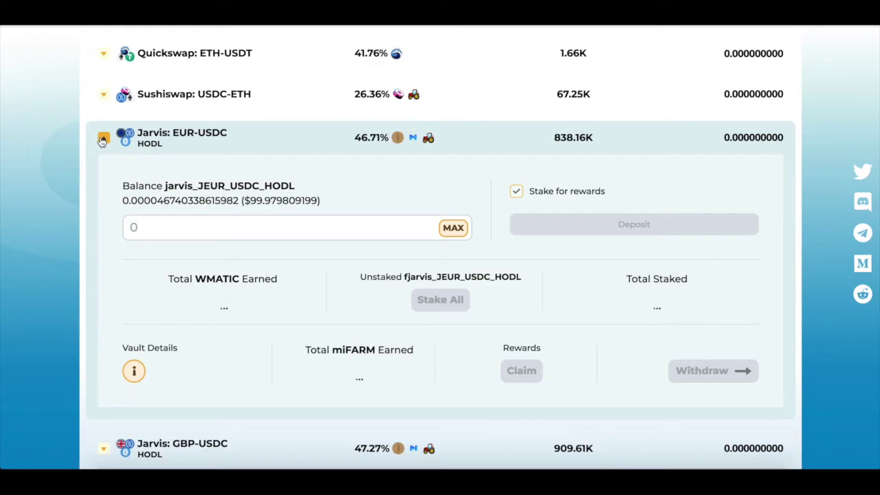
pyautogui.click(455, 233)
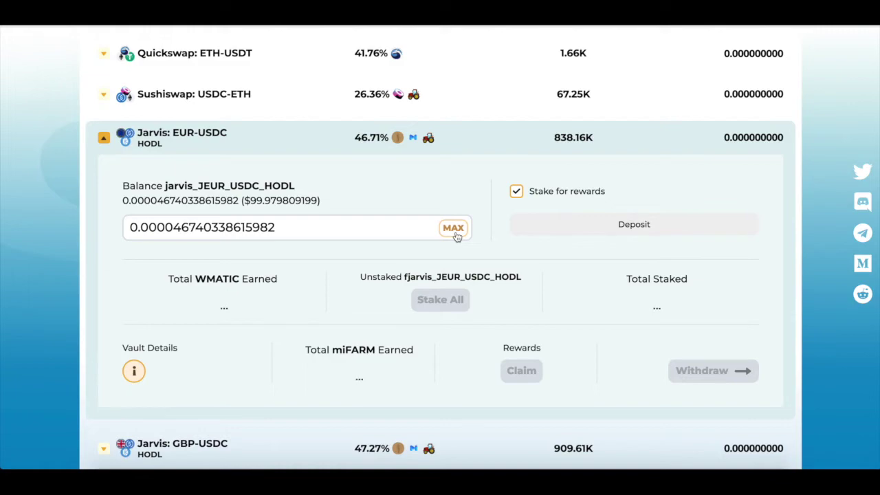
pyautogui.click(597, 233)
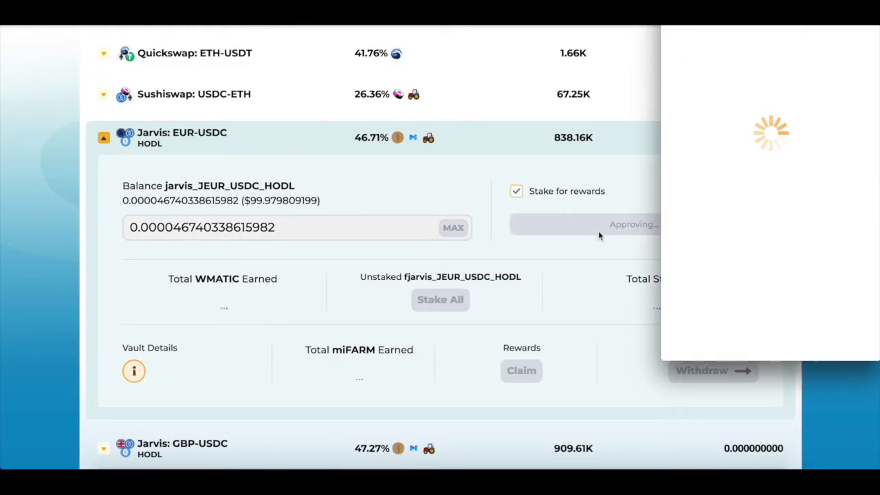
pyautogui.click(812, 335)
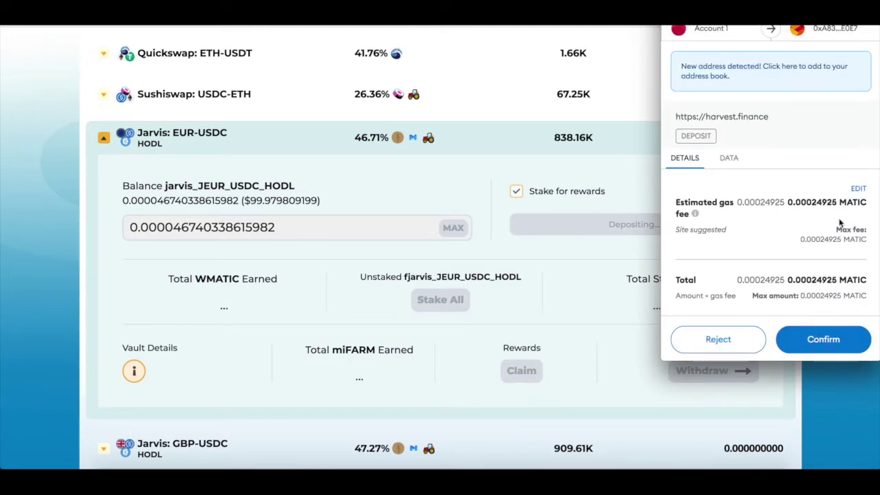
pyautogui.click(815, 338)
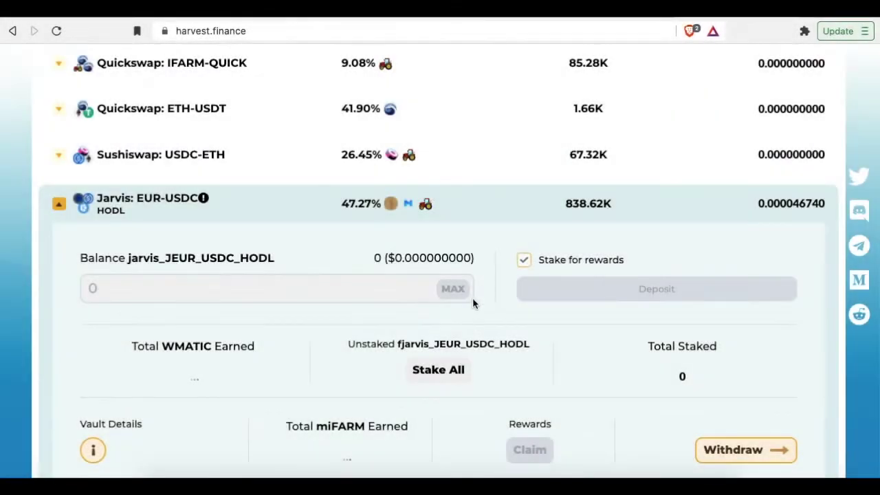
# Stake all unstaked fjarvis_JEUR_USDC_HODL tokens, granting token access and confirming the stake transaction in MetaMask
pyautogui.scroll(-3, 474, 302)
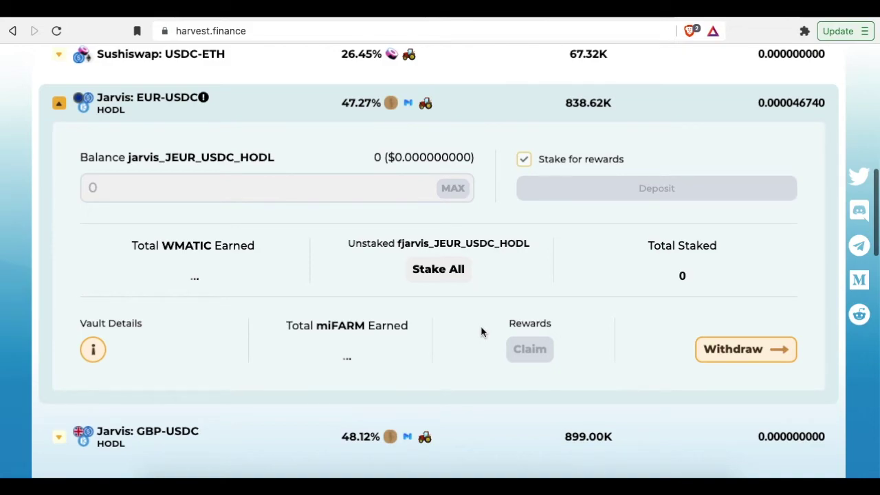
pyautogui.click(442, 270)
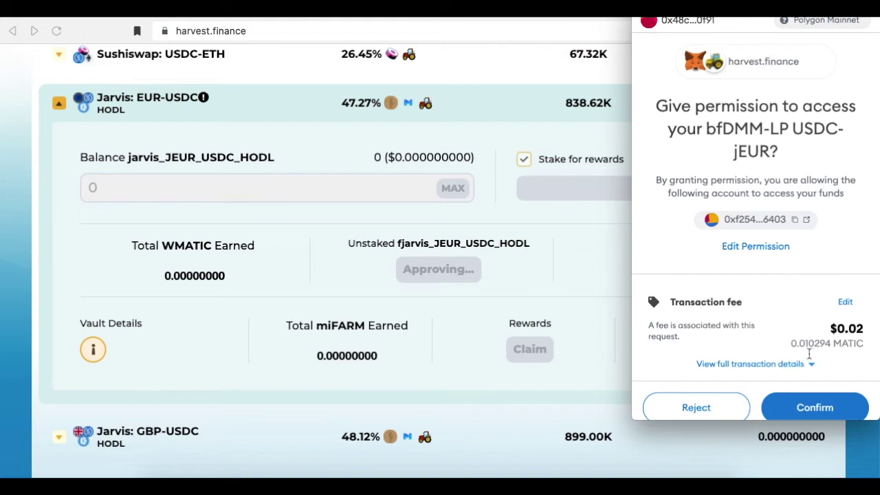
pyautogui.scroll(-1, 806, 371)
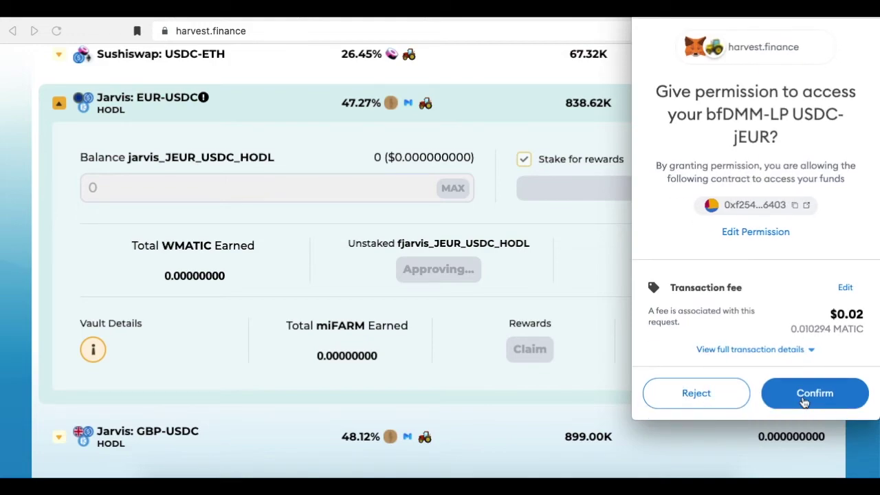
pyautogui.click(803, 398)
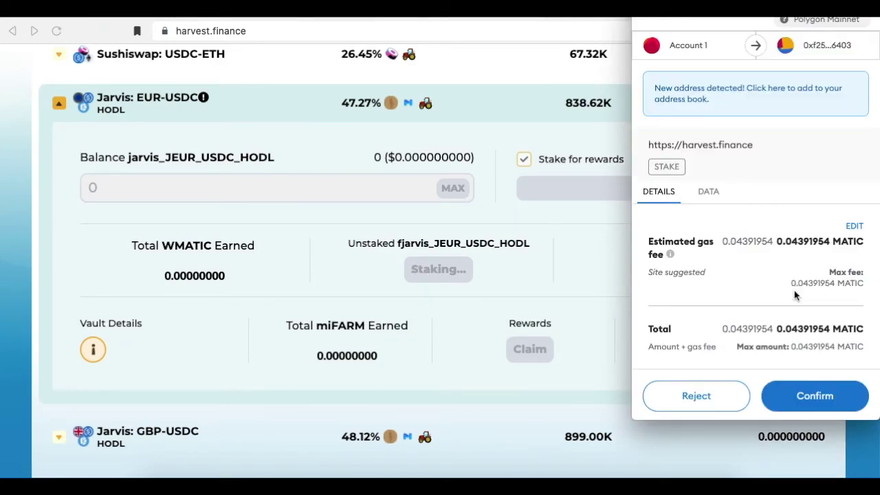
pyautogui.click(809, 396)
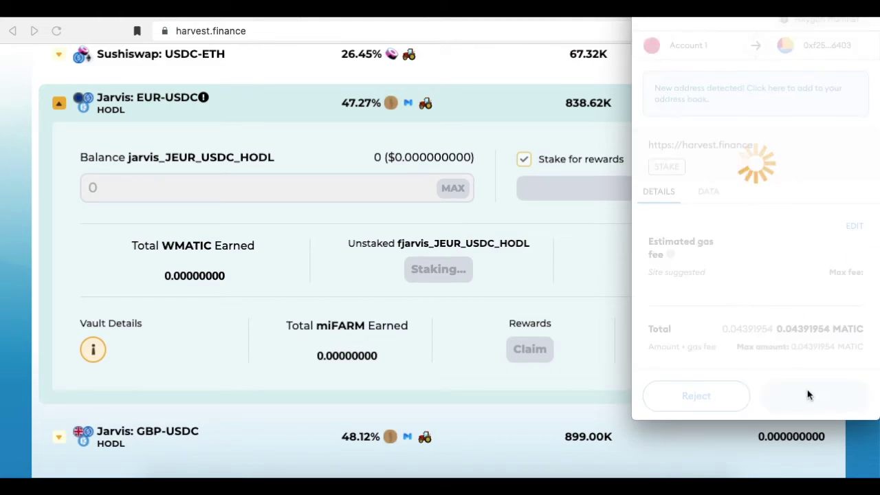